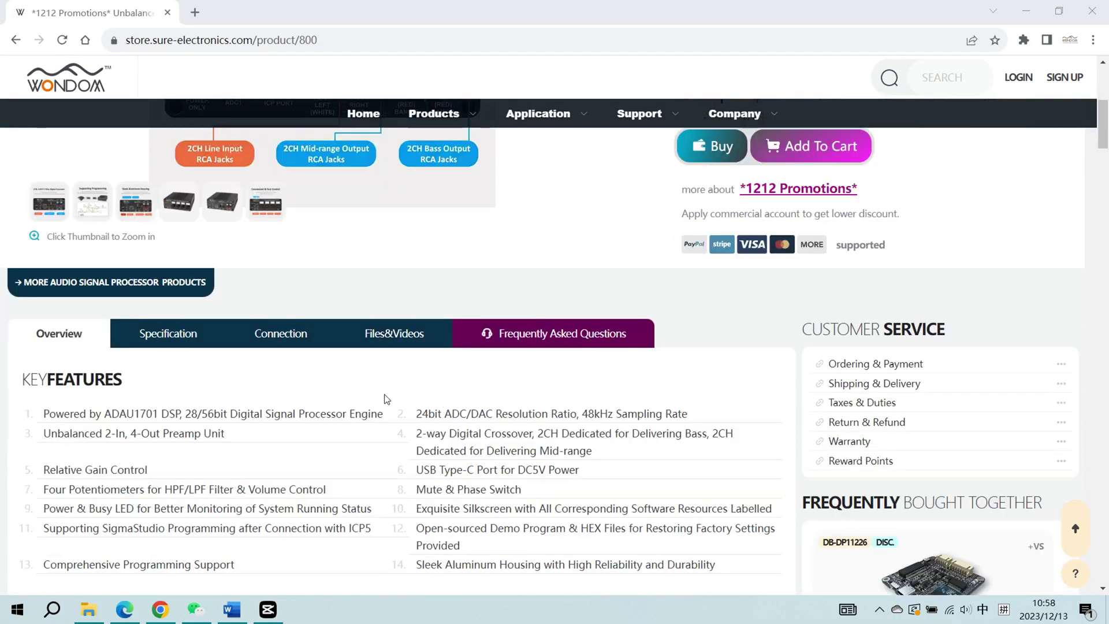
Download the open-source demo program and HEX zip from Files&Videos, then scroll to SigmaStudio Downloads.
left_click(382, 335)
scroll(409, 366, "down", 4)
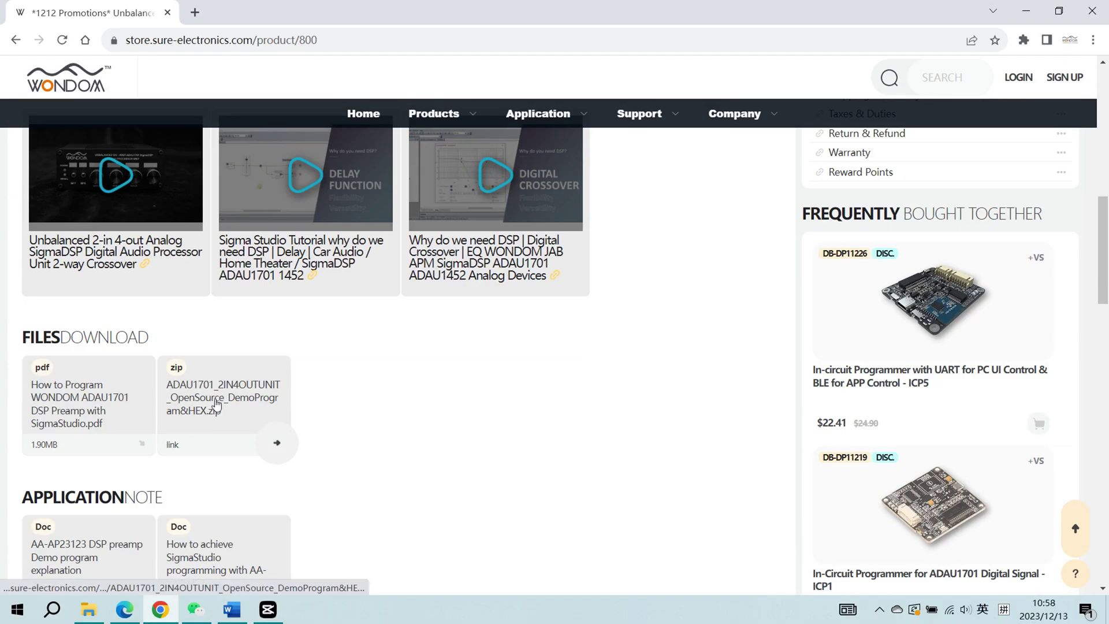
left_click(223, 422)
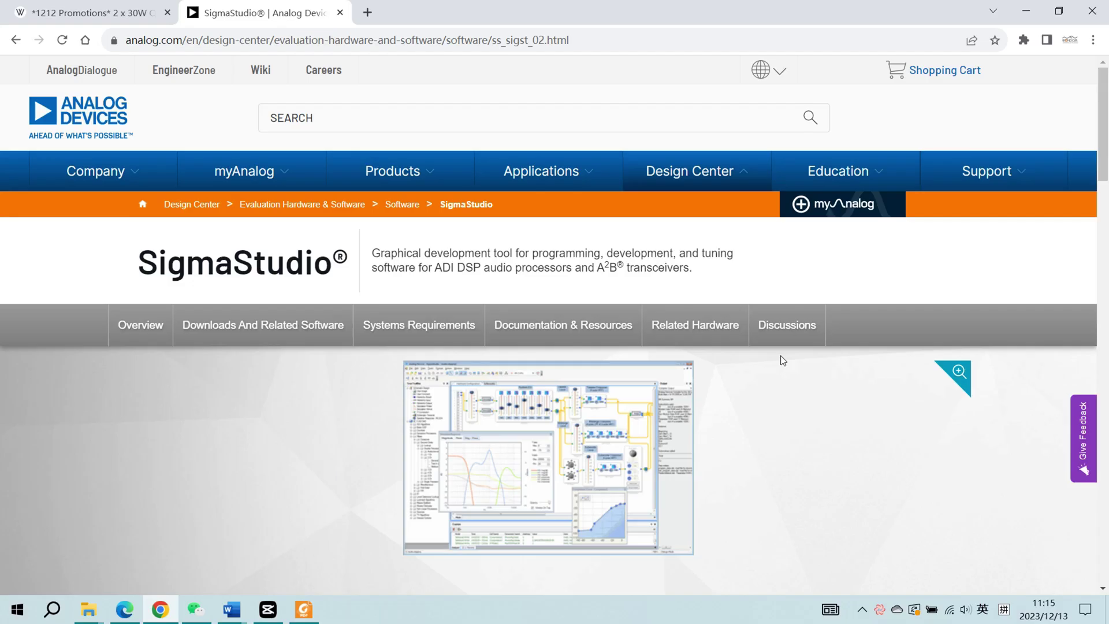
scroll(781, 358, "down", 3)
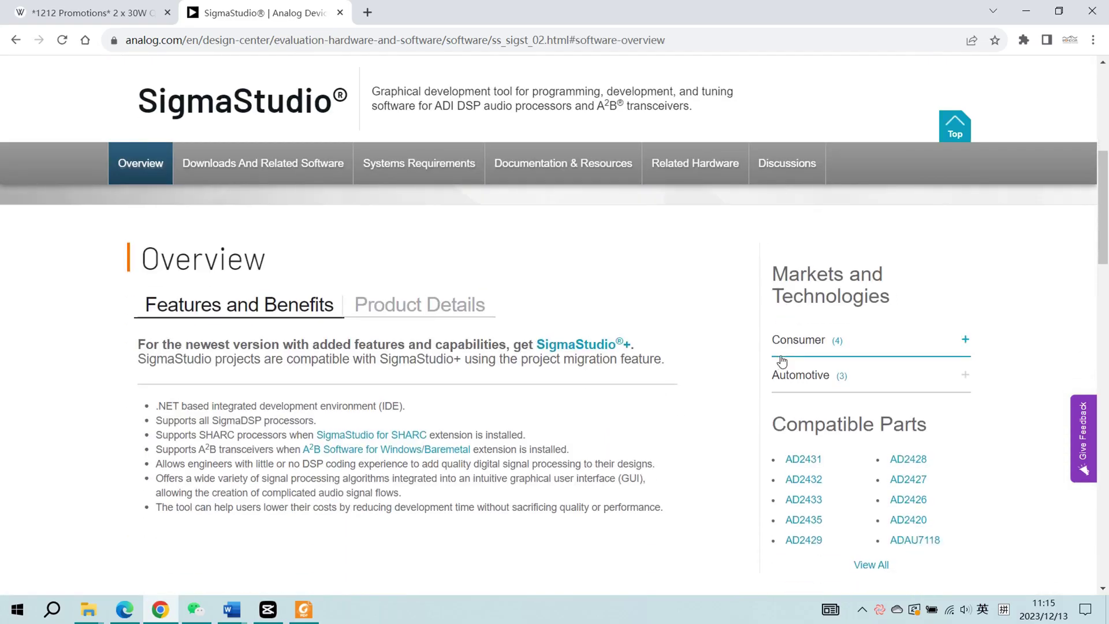
scroll(781, 361, "down", 5)
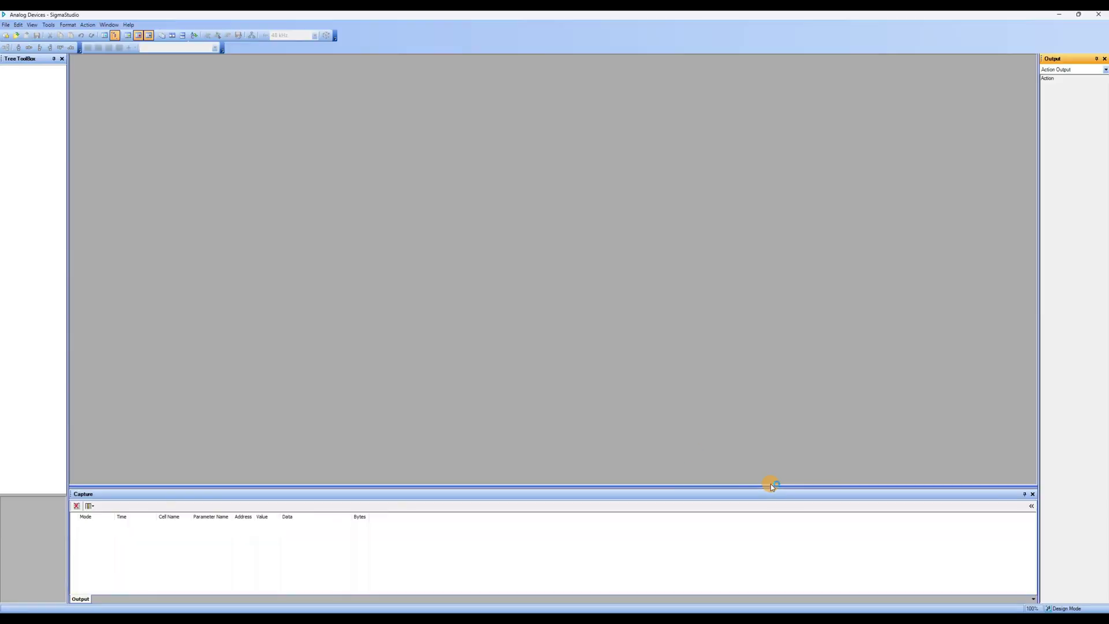
Create a new design wiring a USB interface to an ADAU1701 (I2C 0x68) and an E2Prom (0xA0).
left_click(6, 25)
left_click(17, 32)
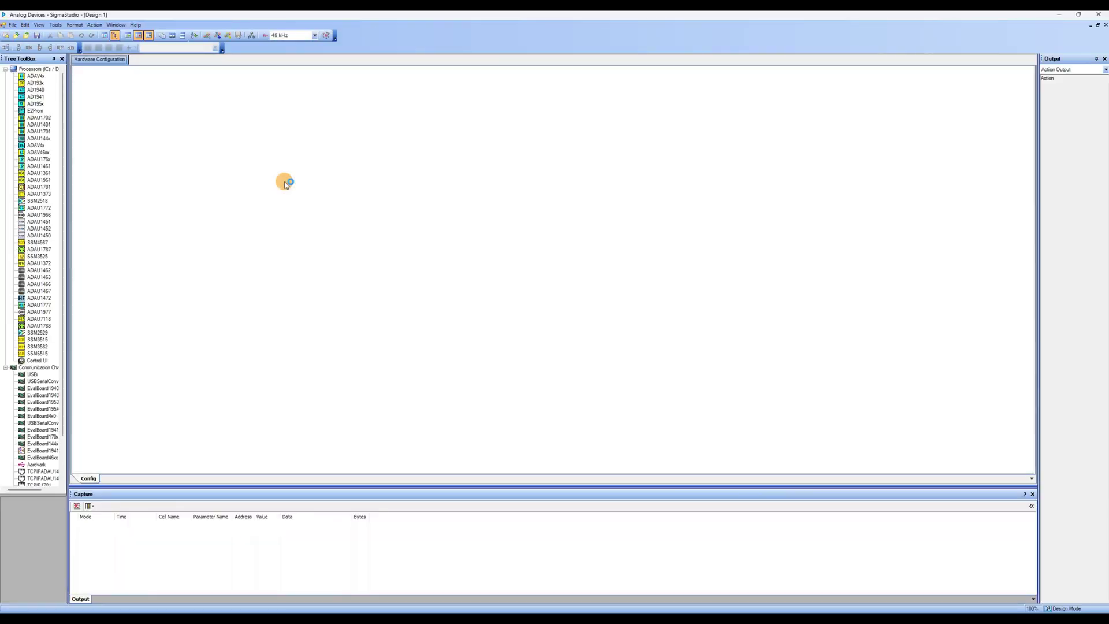
scroll(42, 382, "down", 3)
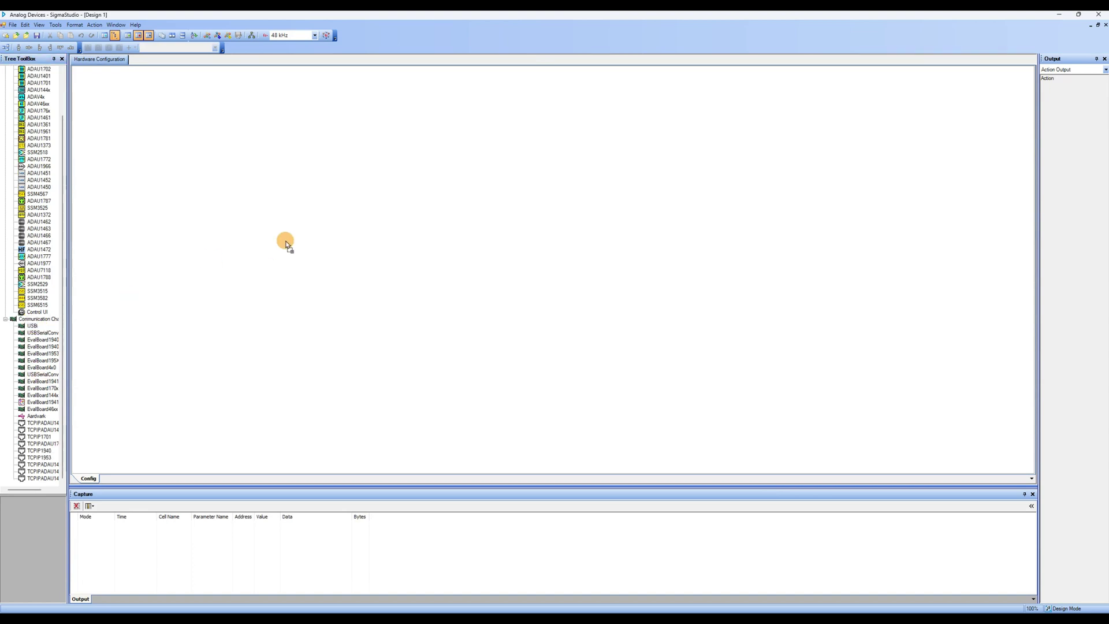
scroll(49, 208, "up", 3)
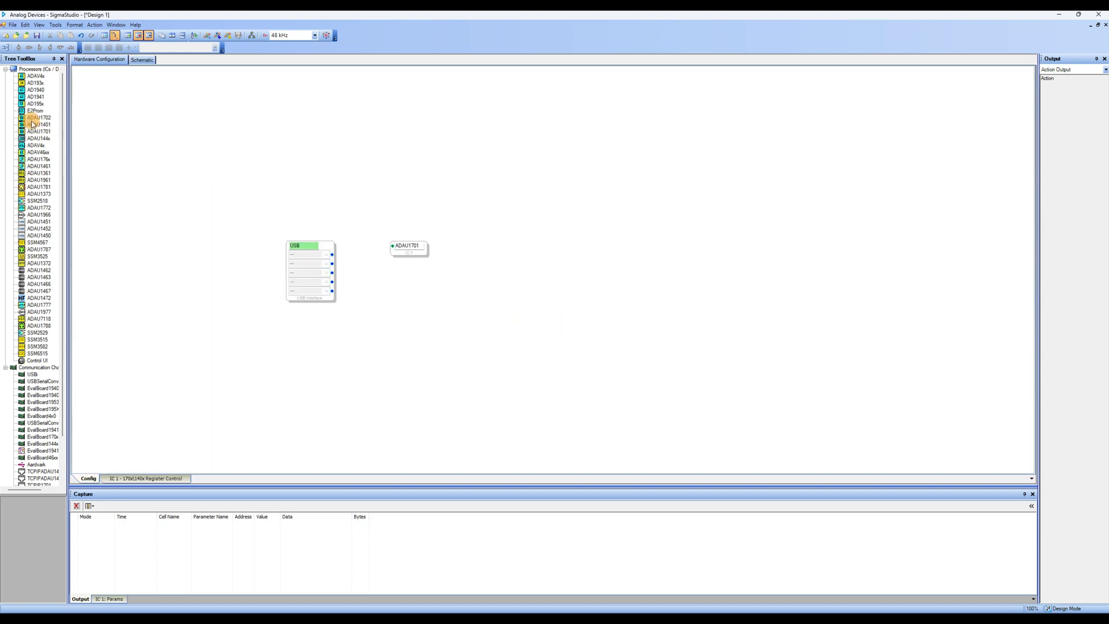
left_click_drag(411, 287, 412, 288)
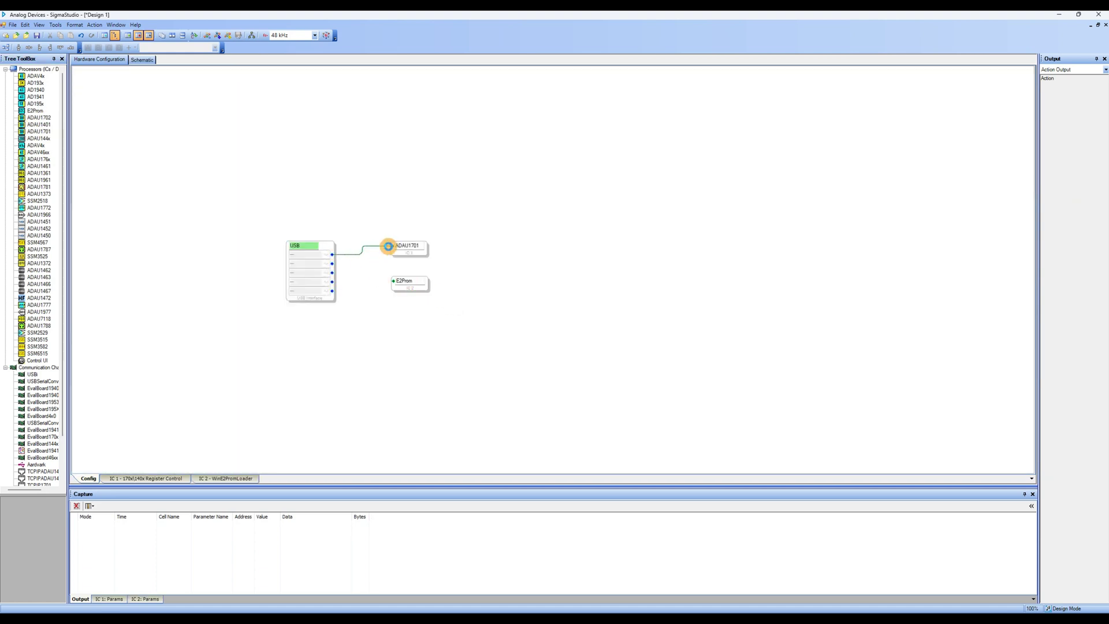
left_click_drag(332, 264, 394, 283)
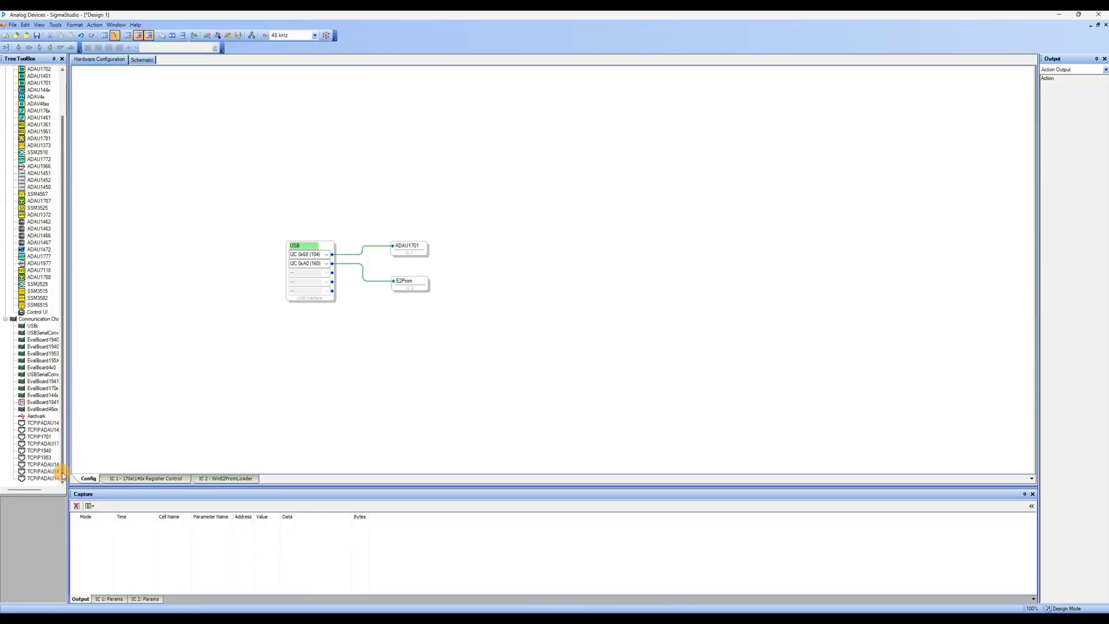
Review the IC 1 Register Control settings, then switch to the empty Schematic page.
left_click_drag(63, 467, 64, 415)
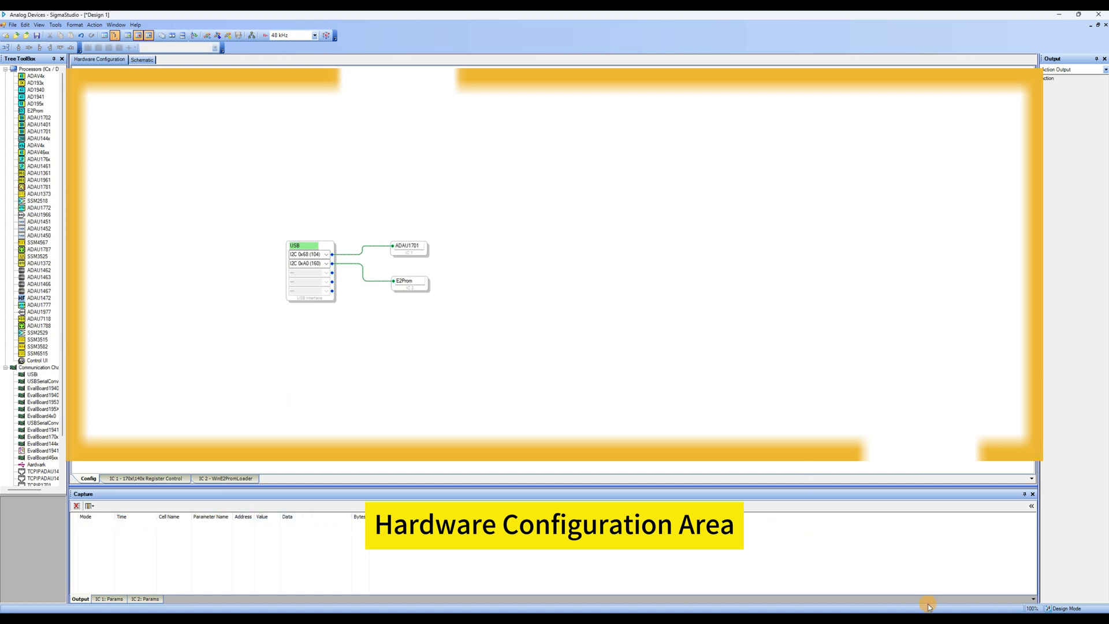
left_click(149, 478)
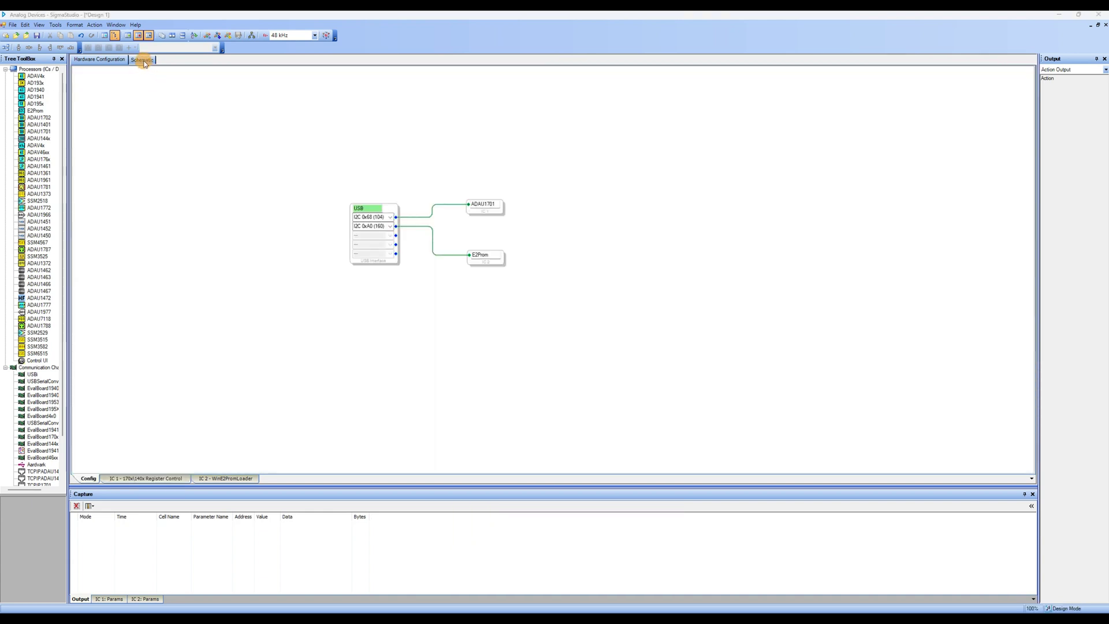
left_click(143, 60)
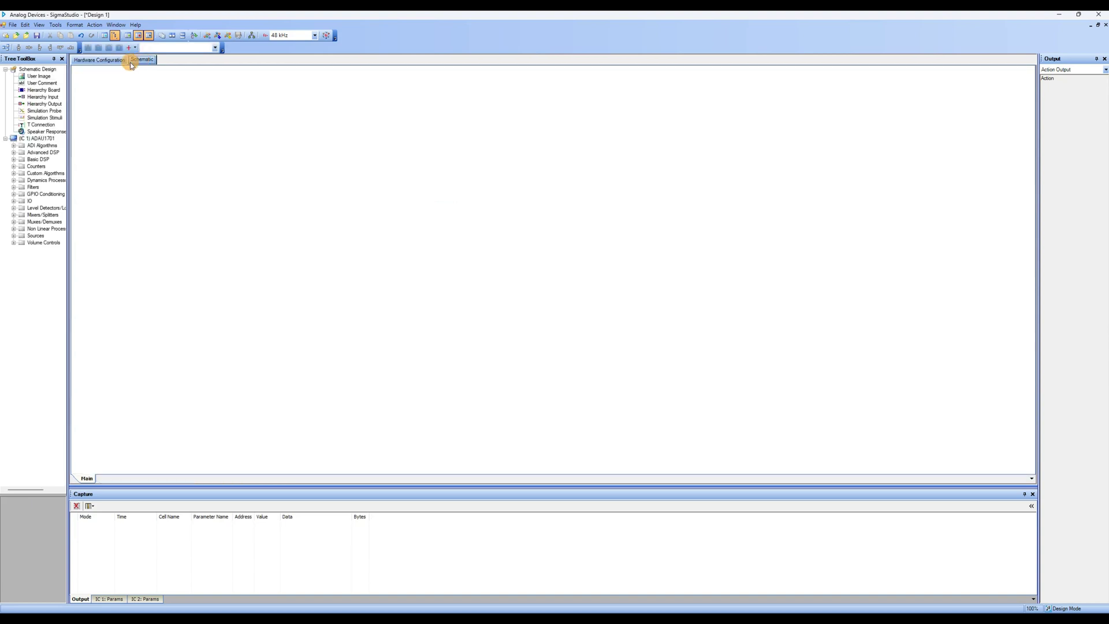
Expand the IO and Mixers/Splitters toolbox groups, then bring up File > Open.
left_click(13, 201)
left_click(13, 201)
left_click(13, 201)
left_click(13, 201)
left_click(13, 215)
left_click(13, 215)
left_click(13, 215)
left_click(14, 215)
left_click(12, 25)
left_click(26, 45)
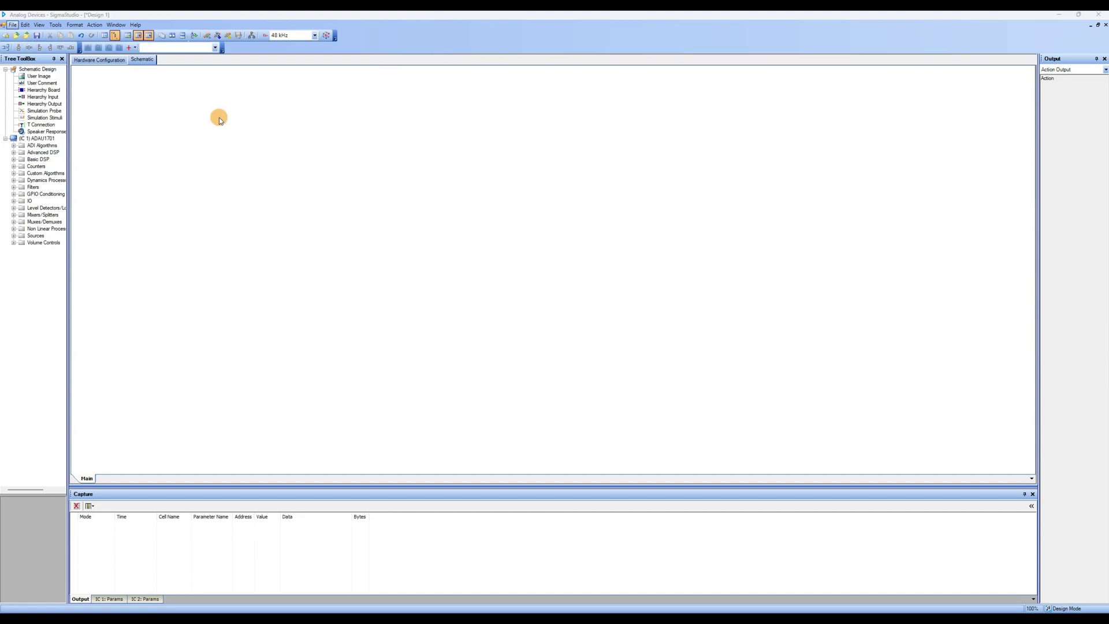
Open the ADAU1701_2IN4OUT_DSP_CODE_2023.06.01.dspproj demo project.
left_click(154, 98)
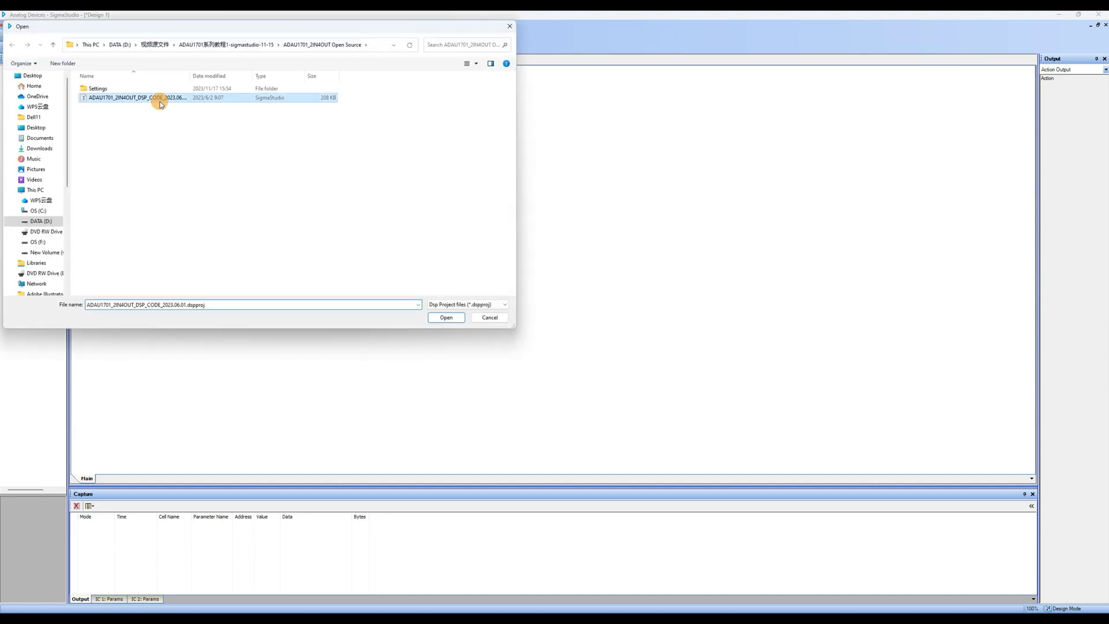
left_click(440, 316)
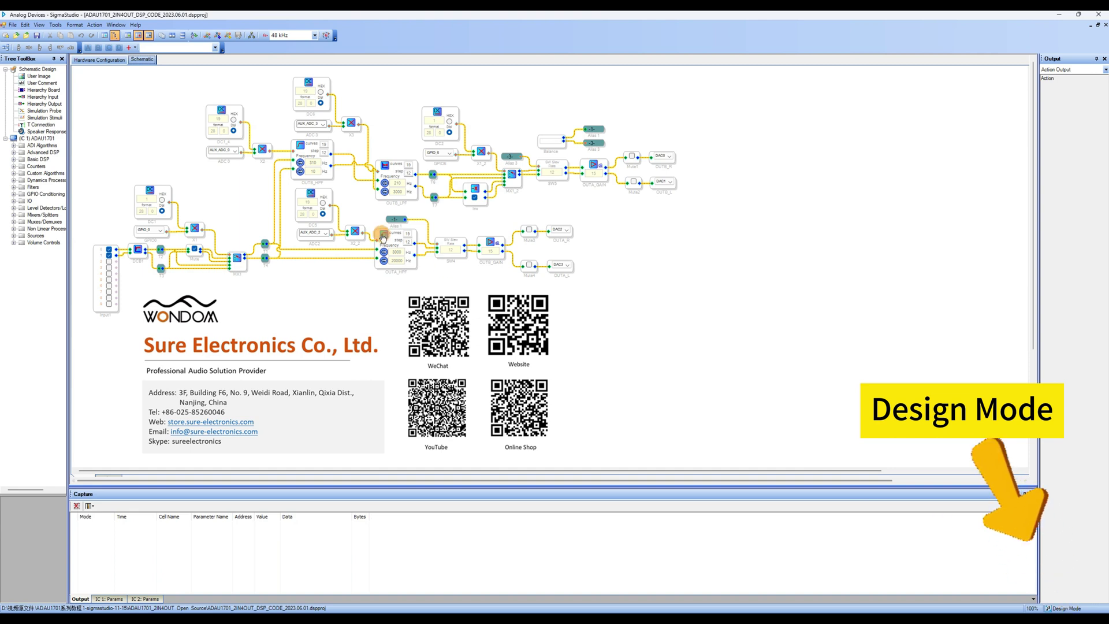
Link, compile and download the demo program to the ADAU1701, then return to Hardware Configuration.
left_click(219, 35)
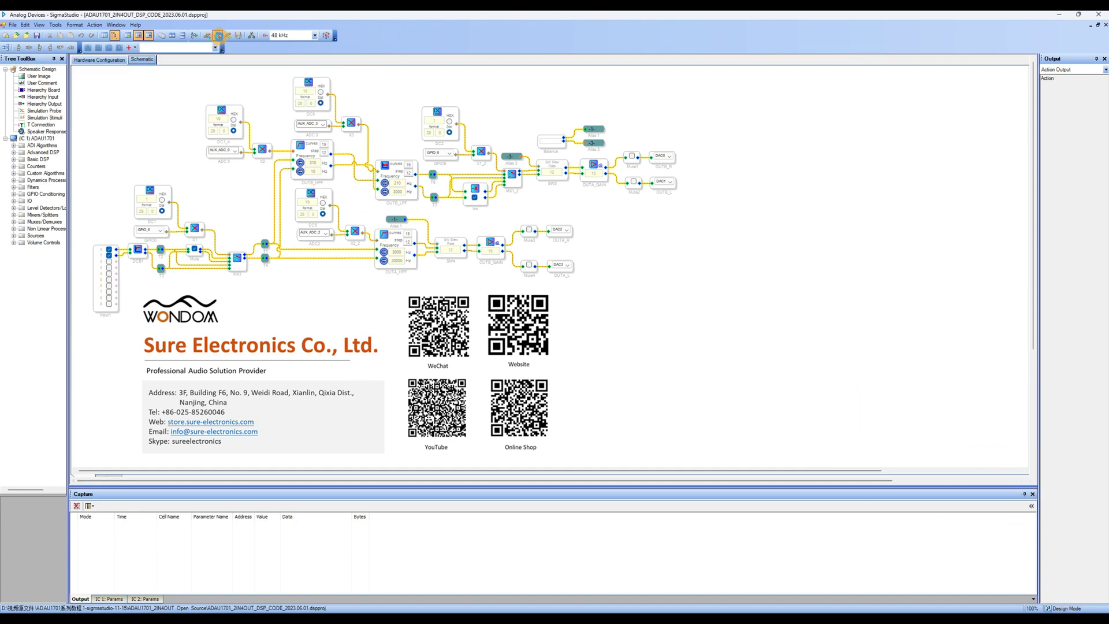
left_click(229, 36)
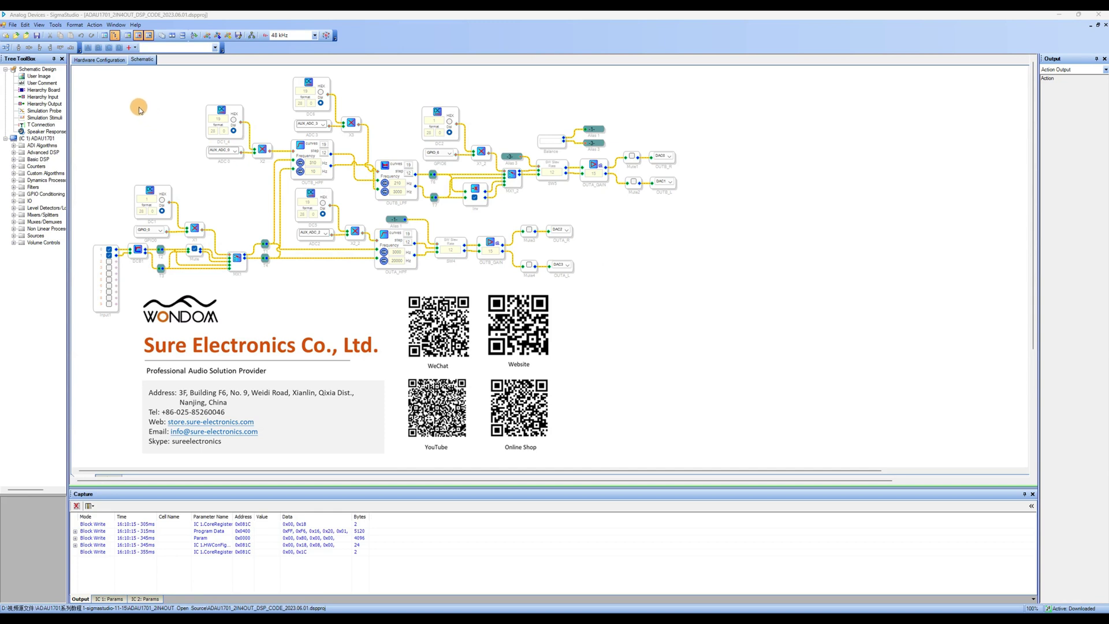
left_click(110, 60)
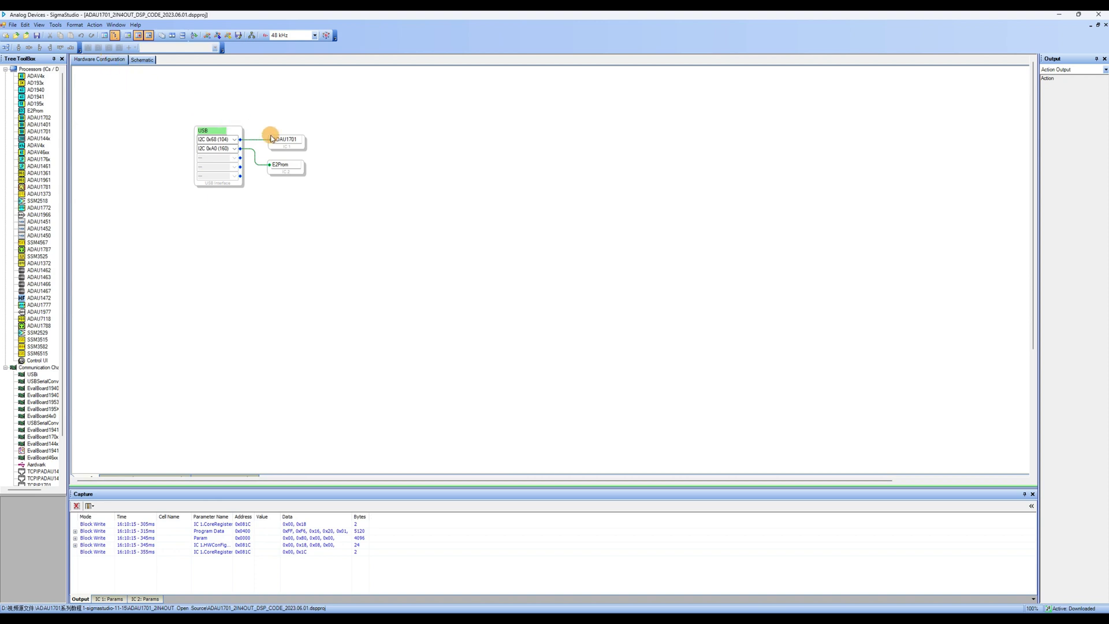
Write the ADAU1701's latest compilation to the E2PROM, accepting the EEPROM Properties.
right_click(304, 142)
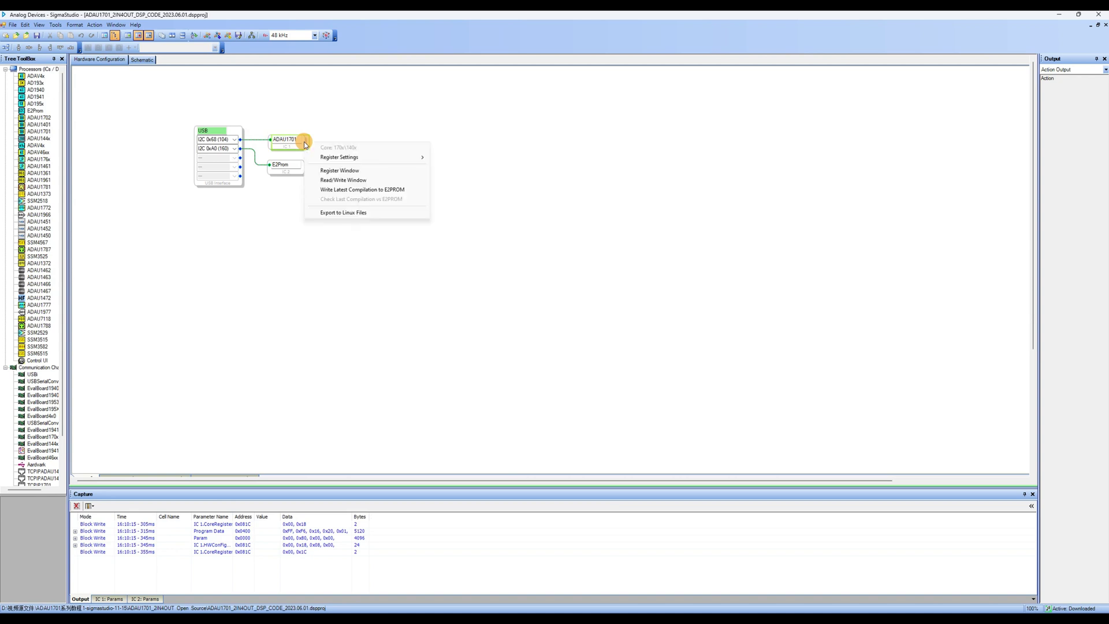
left_click(346, 190)
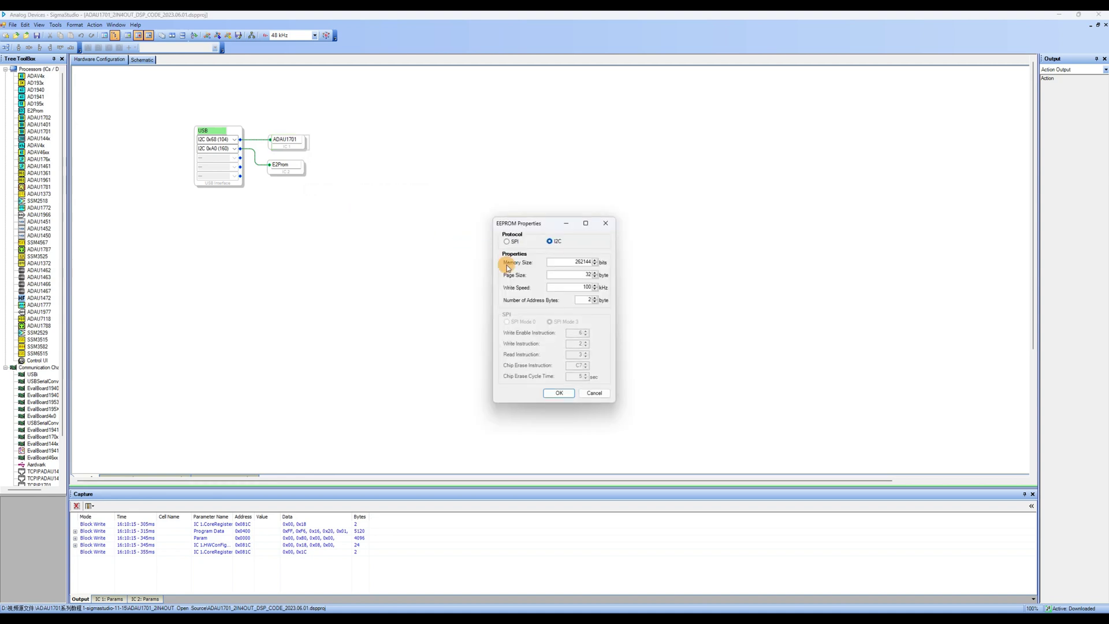
left_click(563, 394)
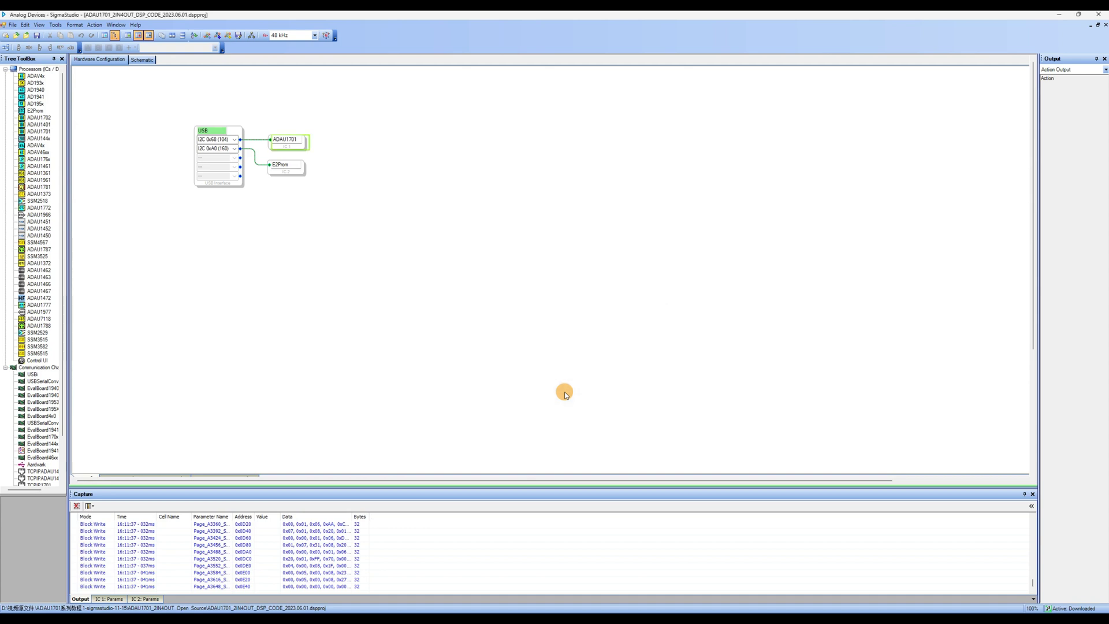
Load the factory E2Prom HEX file into the E2Prom Read/Write window.
left_click(293, 171)
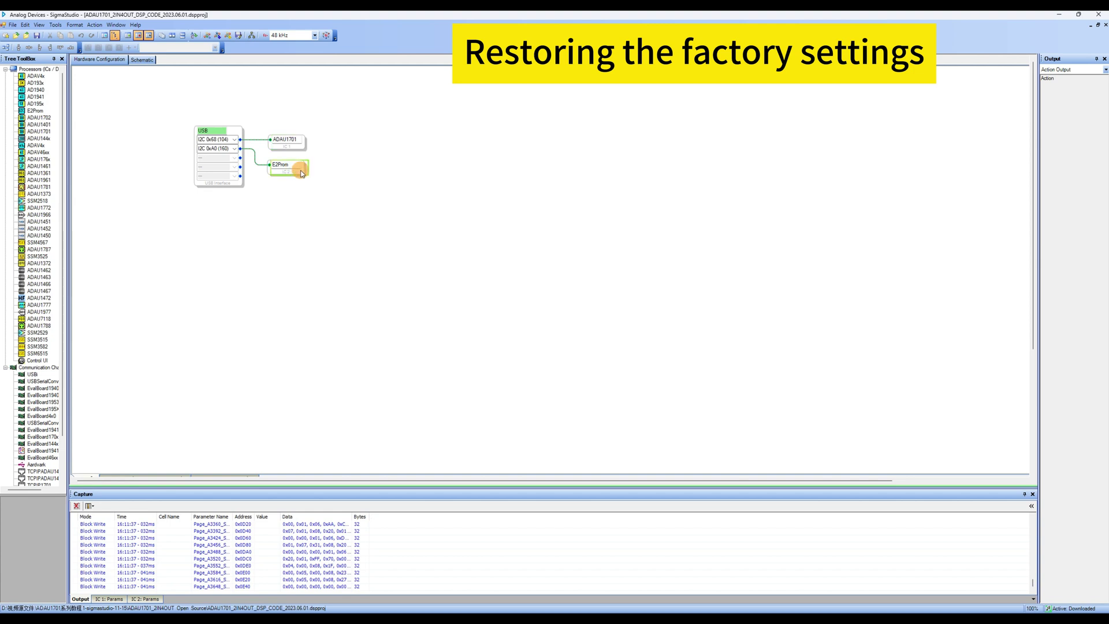
right_click(301, 173)
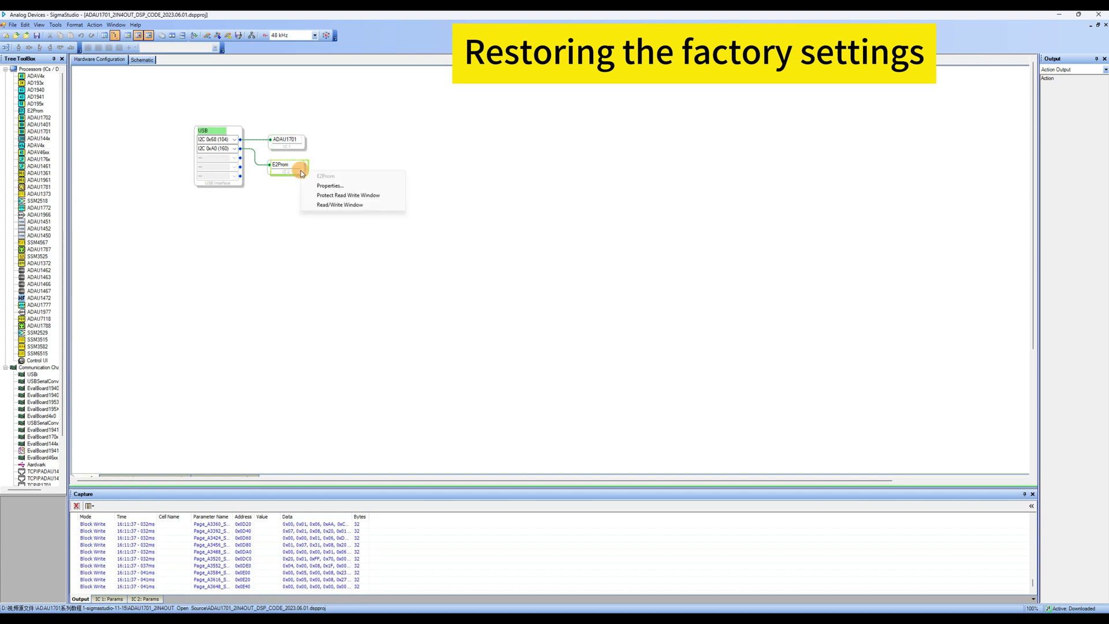
left_click(325, 205)
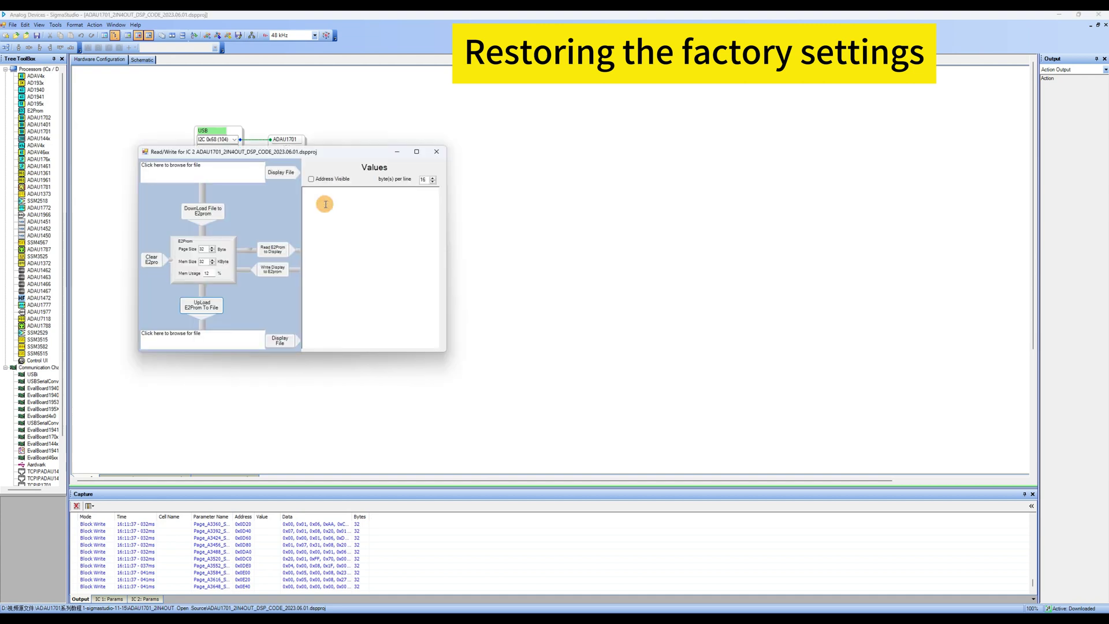
left_click(225, 174)
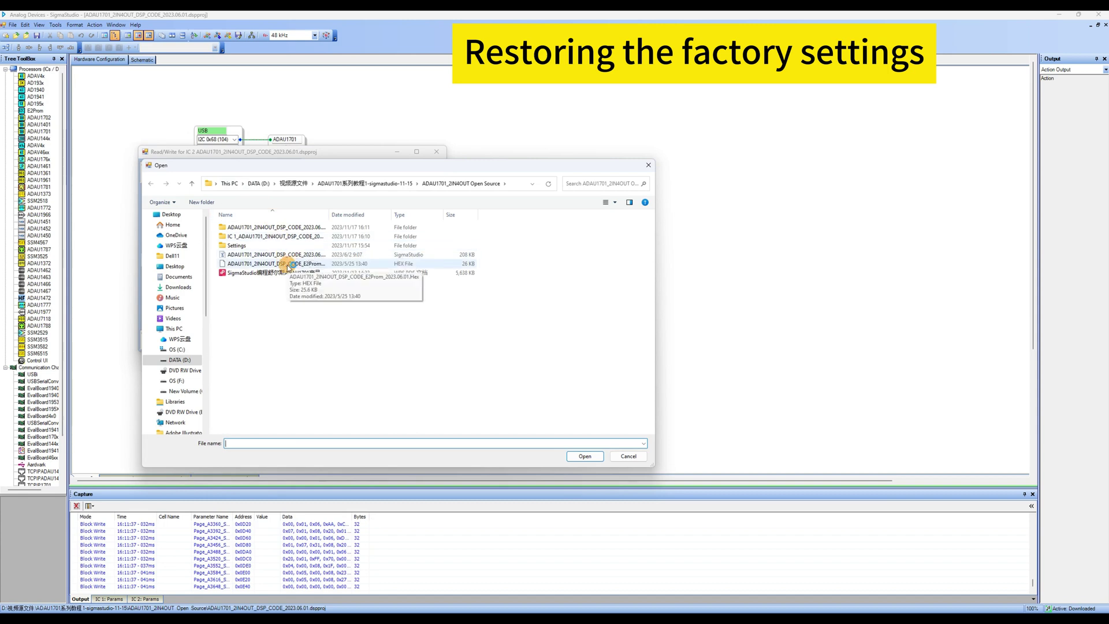
left_click(287, 266)
left_click(584, 457)
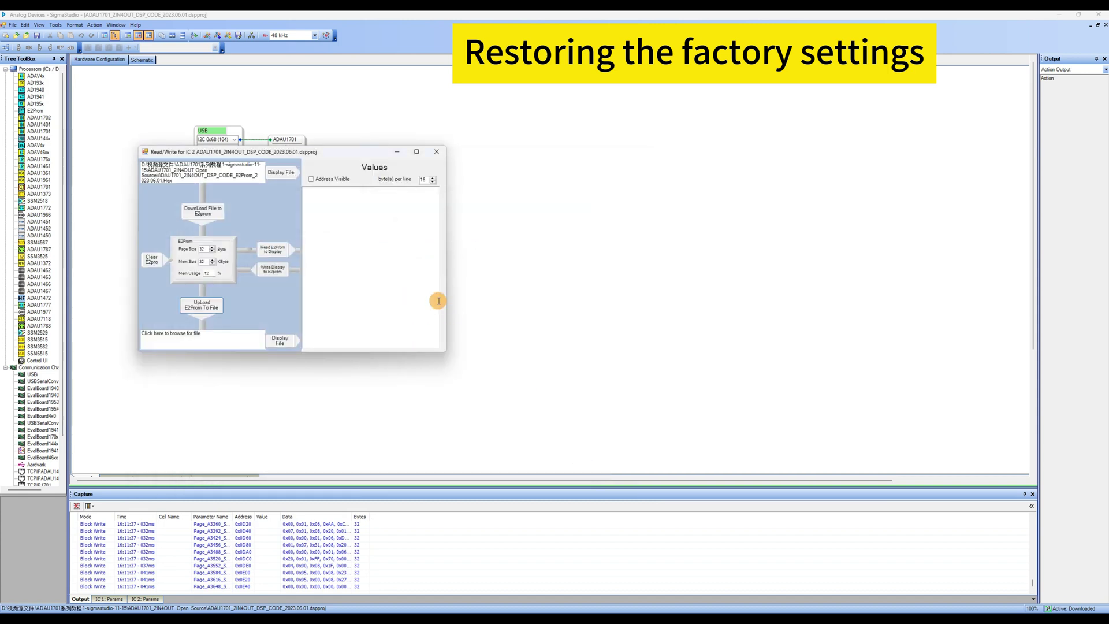
Display the HEX contents with addresses visible and write them to the E2prom.
left_click(283, 174)
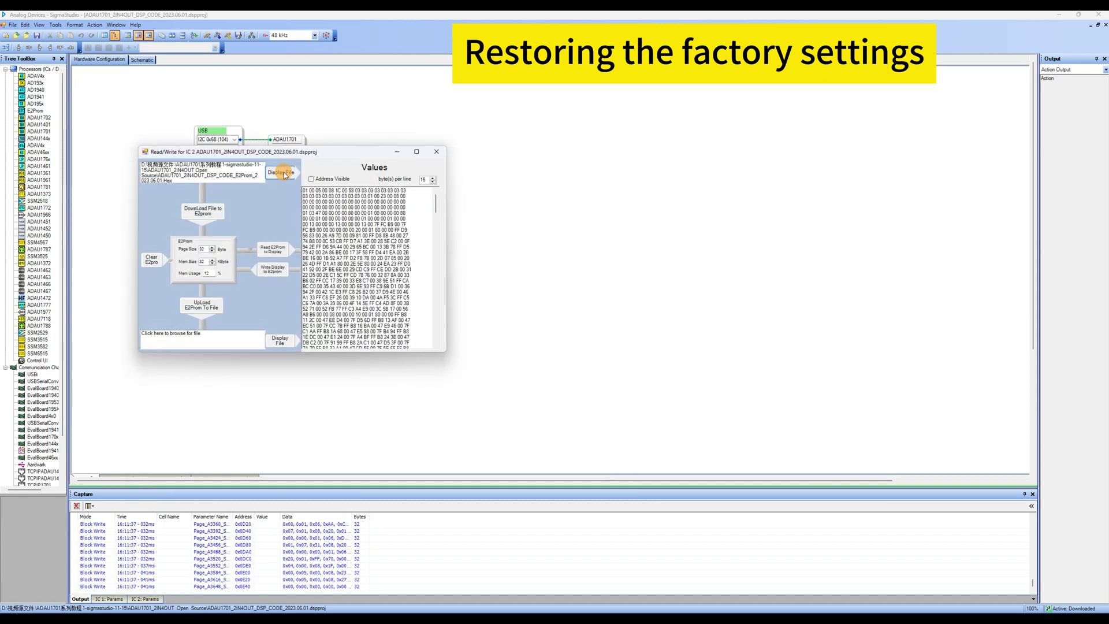
left_click(310, 179)
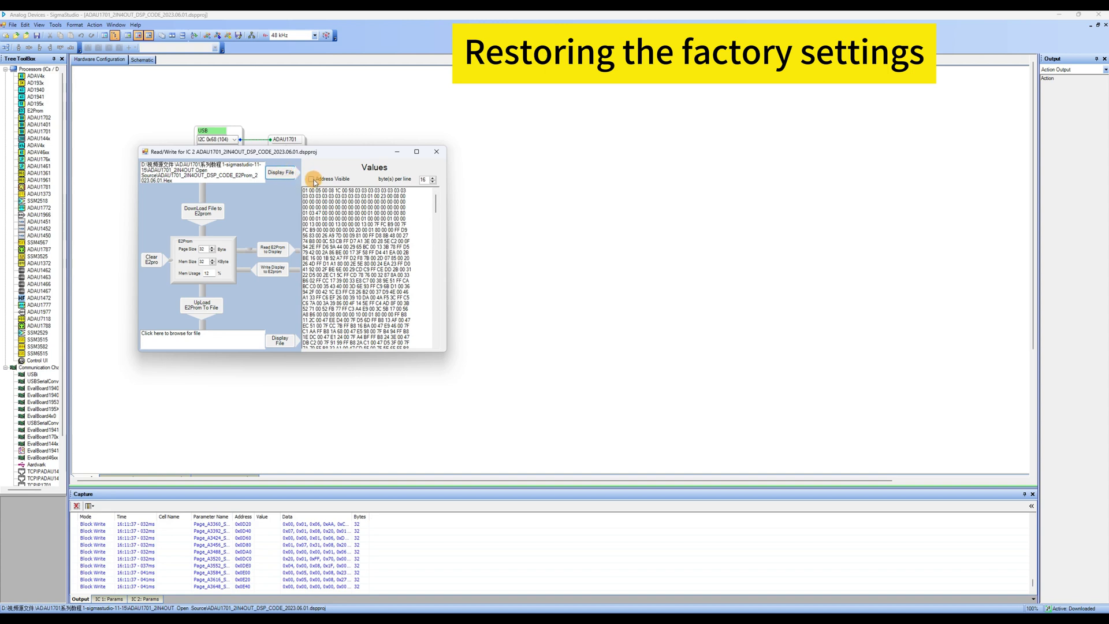
left_click(276, 272)
left_click(299, 332)
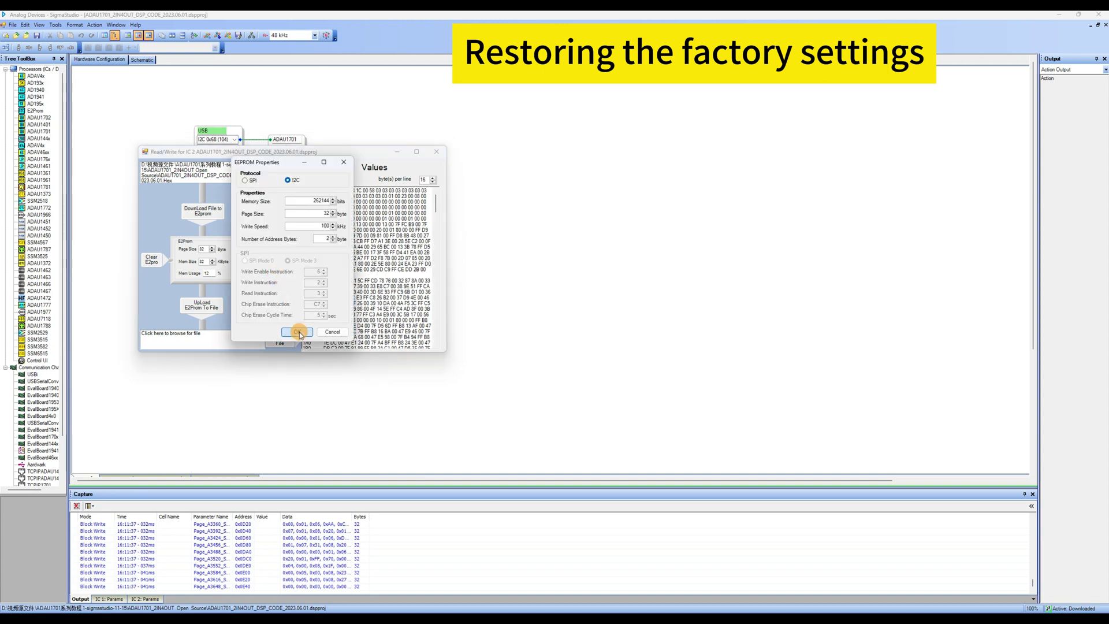